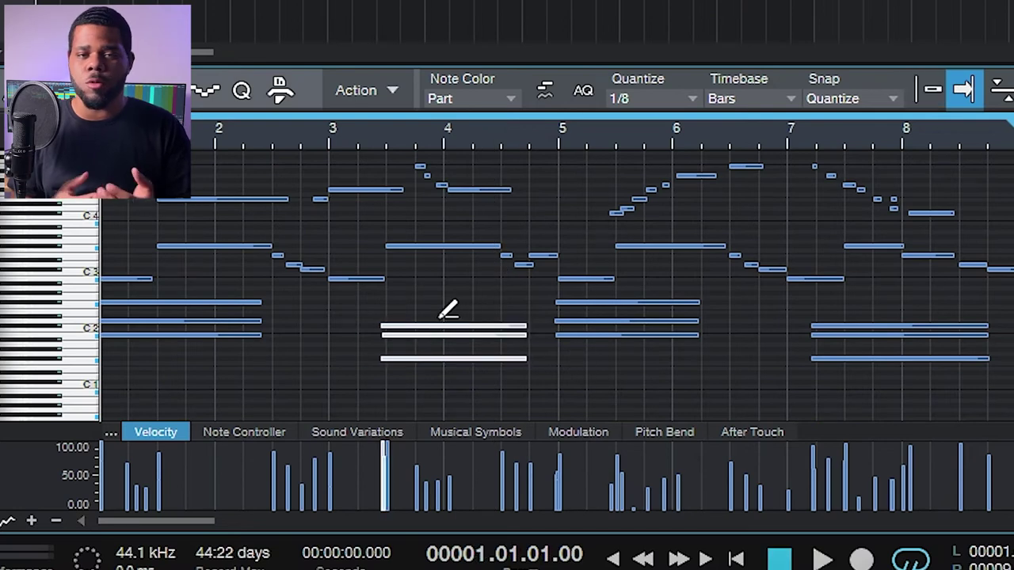
- Move and lengthen a chord into bar 4, copy one near bar 2.6, and duplicate chords into bars 5–8
{"action": "key", "text": "space"}
{"action": "key", "text": "space"}
{"action": "key", "text": "space"}
{"action": "left_click_drag", "start_coordinate": [542, 385], "coordinate": [552, 353]}
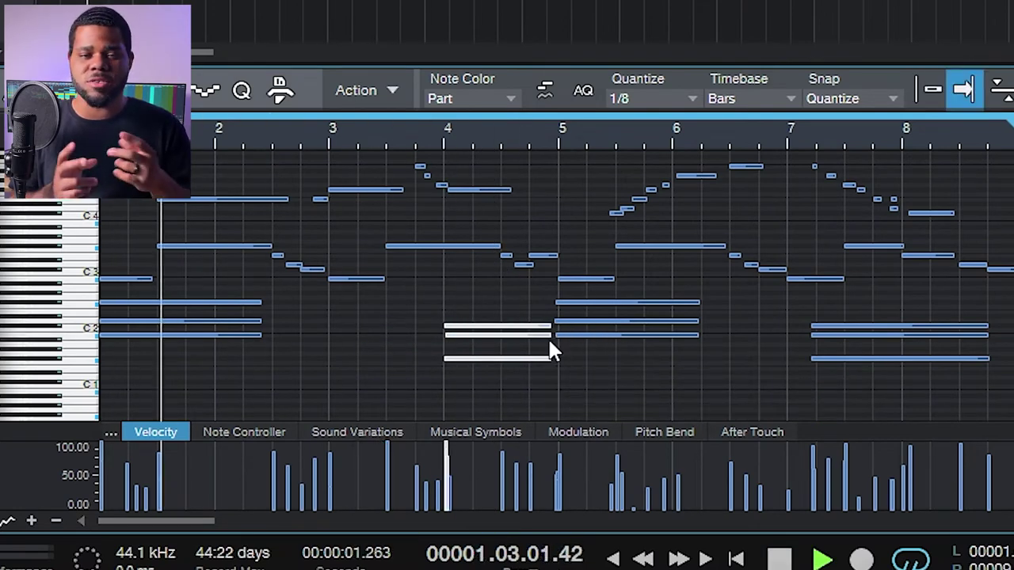
{"action": "left_click_drag", "start_coordinate": [472, 333], "coordinate": [315, 333]}
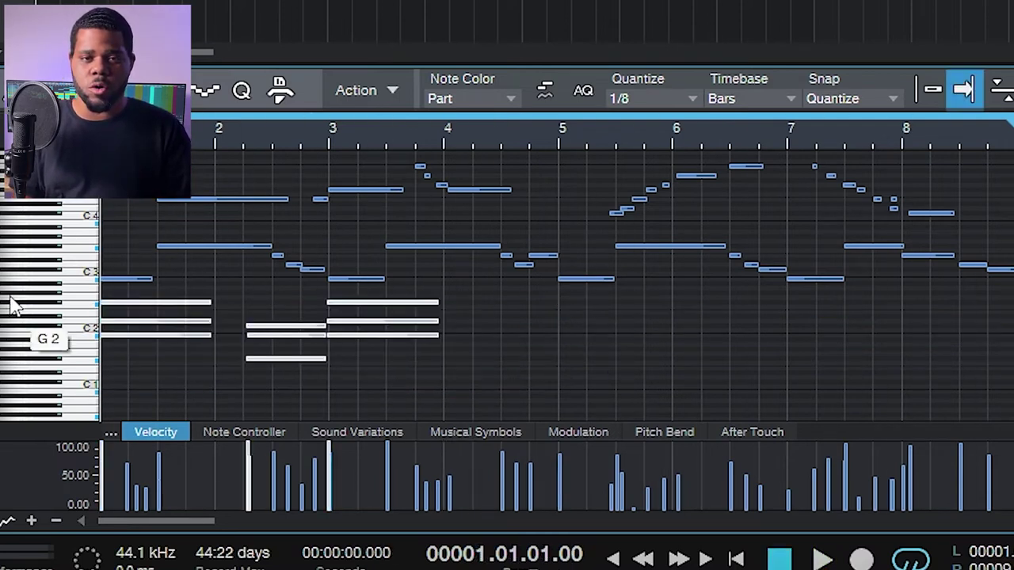
{"action": "key", "text": "ctrl+d"}
{"action": "key", "text": "space"}
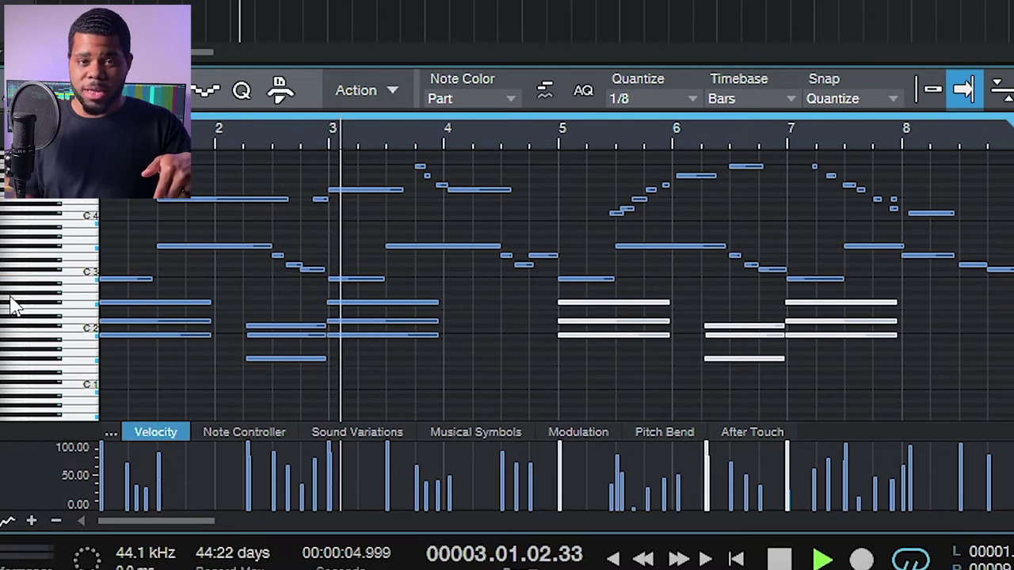
{"action": "key", "text": "space"}
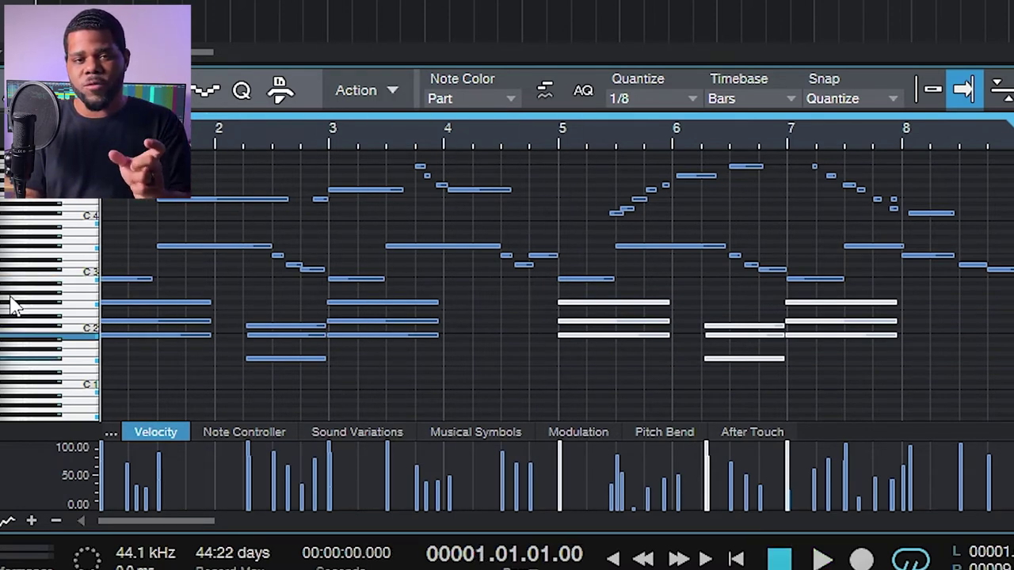
- Fill bars 4 and 8 with extra chords and raise the low note near bar 4.2 an octave
{"action": "key", "text": "space"}
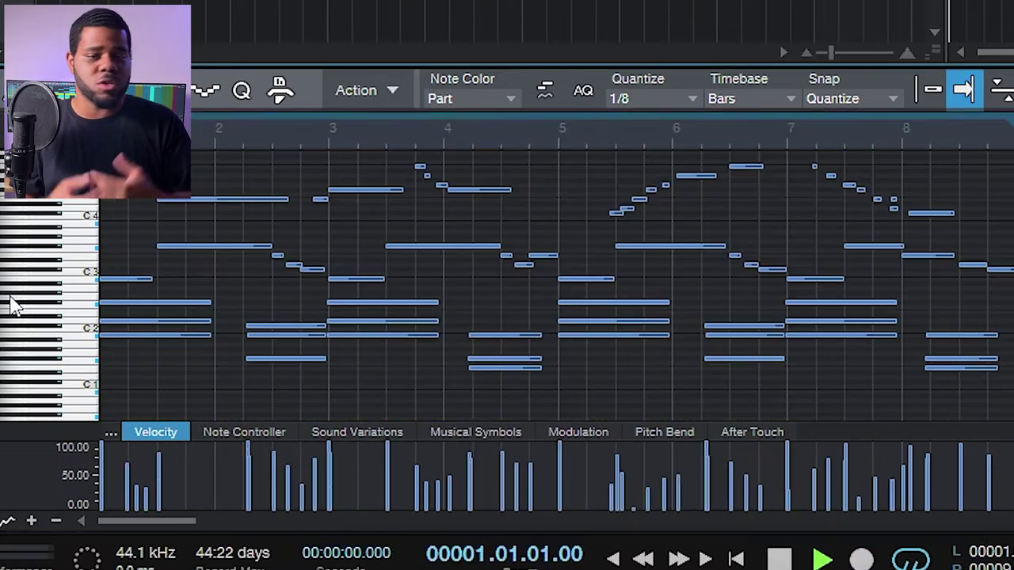
{"action": "key", "text": "space"}
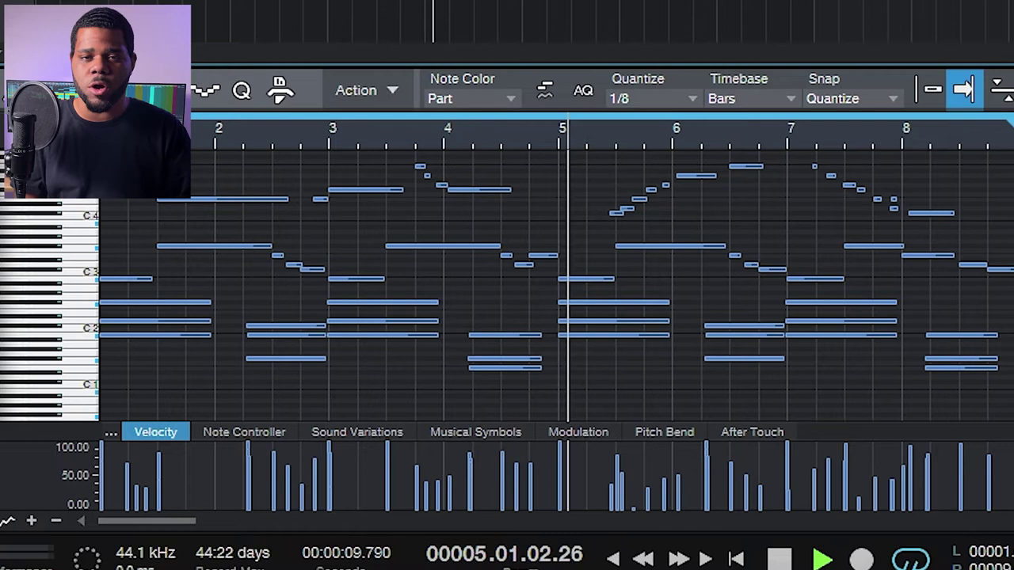
{"action": "key", "text": "shift+Up"}
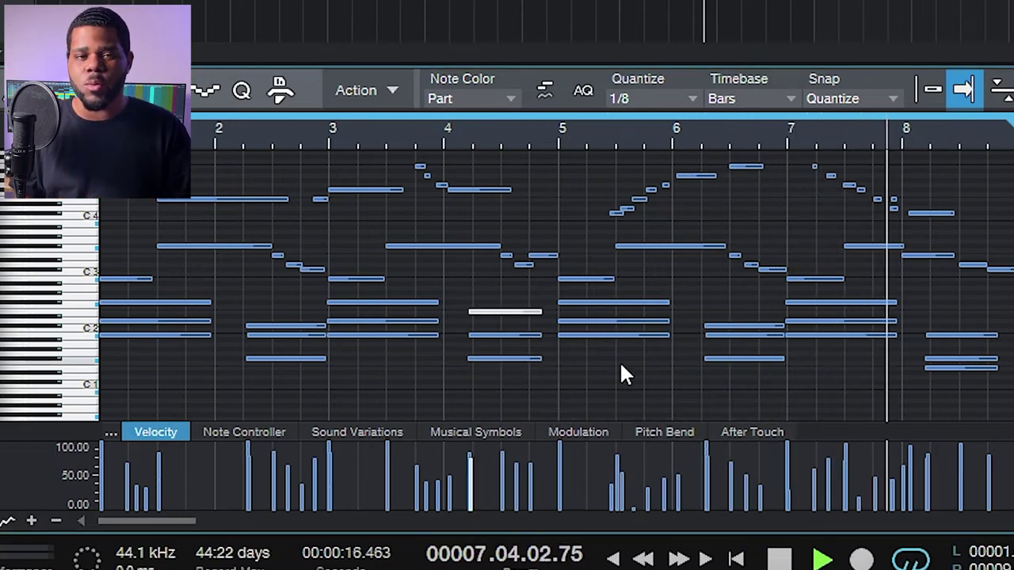
{"action": "left_click_drag", "start_coordinate": [555, 297], "coordinate": [473, 431]}
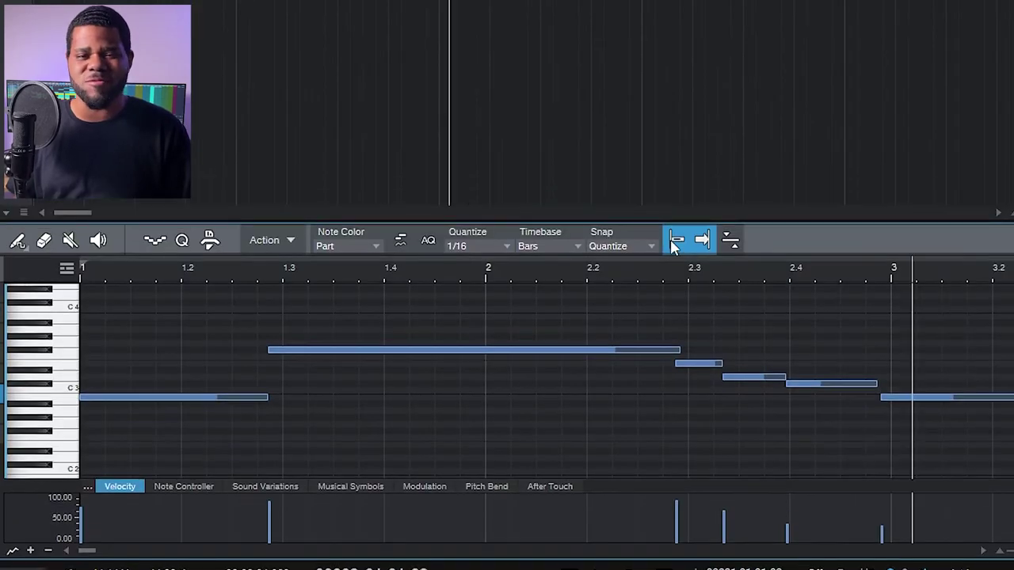
- Move a melody note earlier onto the grid and quantize the lower chord notes
{"action": "scroll", "coordinate": [638, 357], "scroll_direction": "down", "scroll_amount": 5}
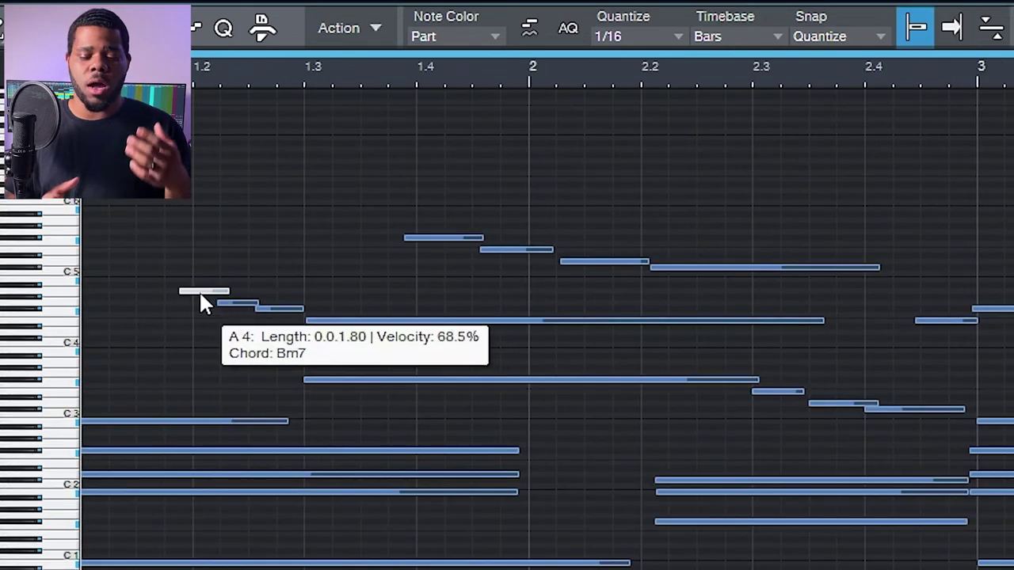
{"action": "left_click", "coordinate": [301, 309]}
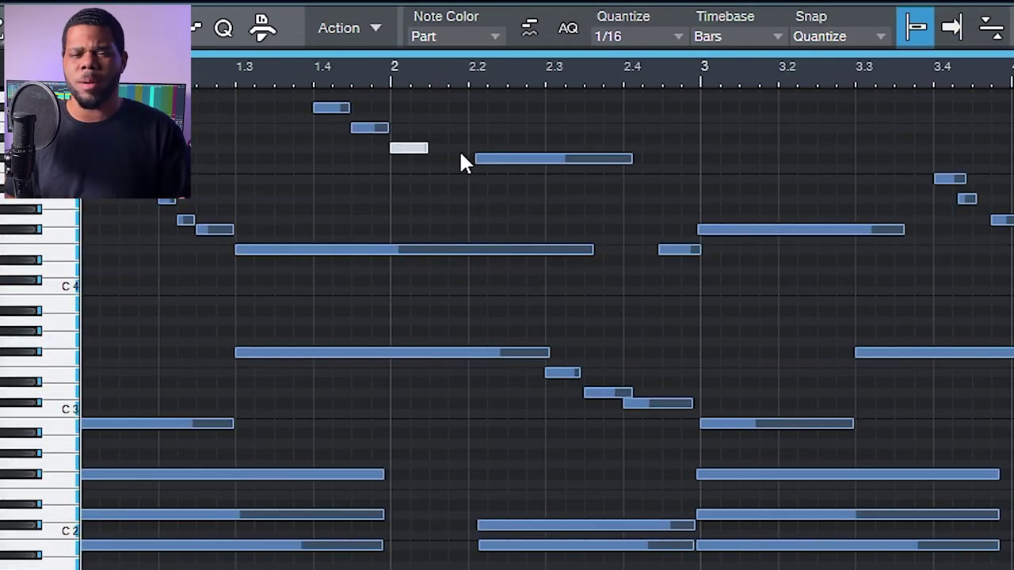
{"action": "left_click_drag", "start_coordinate": [483, 159], "coordinate": [436, 159]}
{"action": "left_click_drag", "start_coordinate": [468, 515], "coordinate": [595, 544]}
{"action": "key", "text": "q"}
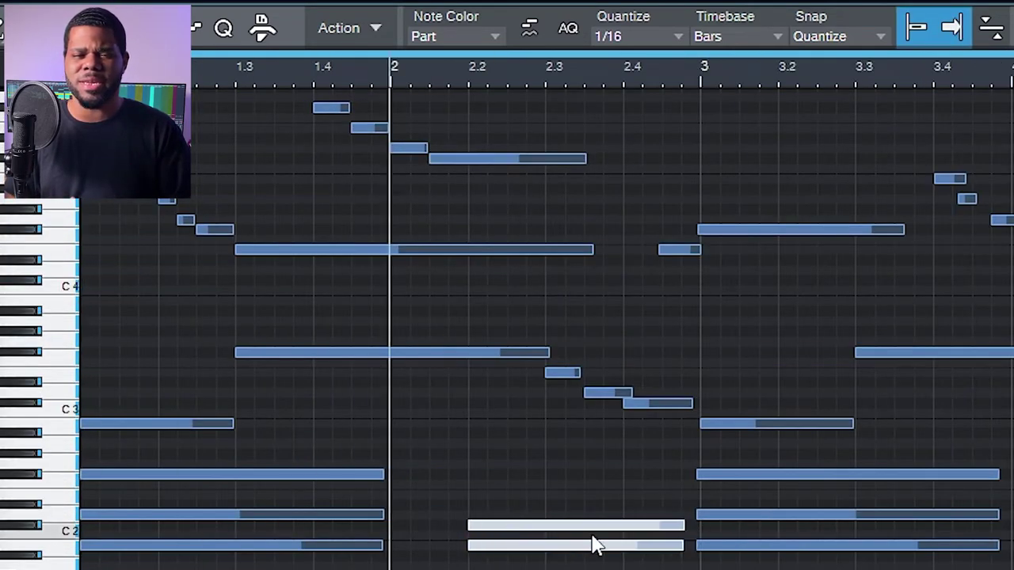
- Quantize every note in the part to the 1/16 grid, then select a note to adjust its length
{"action": "left_click_drag", "start_coordinate": [682, 412], "coordinate": [534, 220]}
{"action": "key", "text": "ctrl+a"}
{"action": "key", "text": "q"}
{"action": "left_click", "coordinate": [625, 396]}
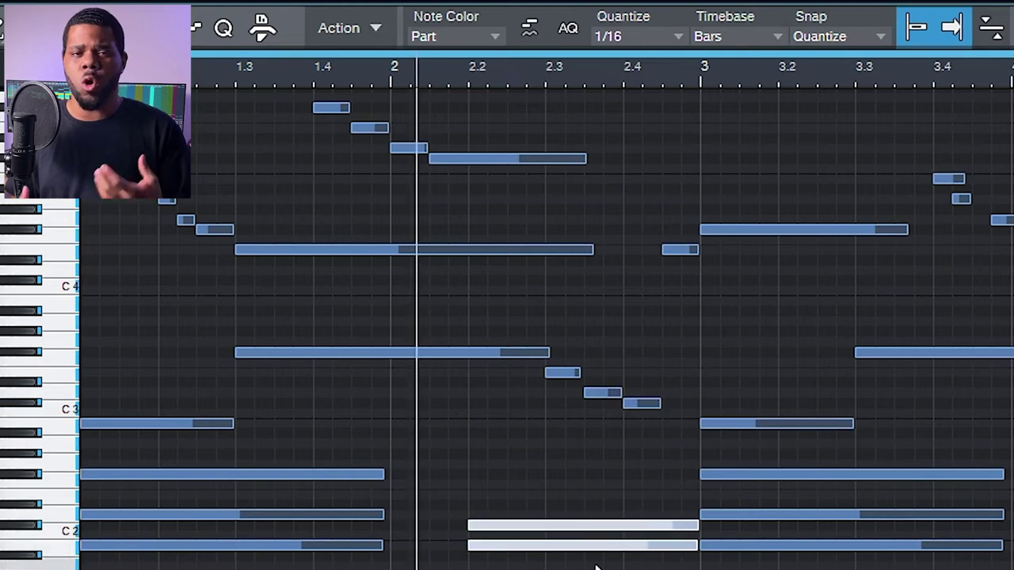
{"action": "left_click", "coordinate": [915, 274]}
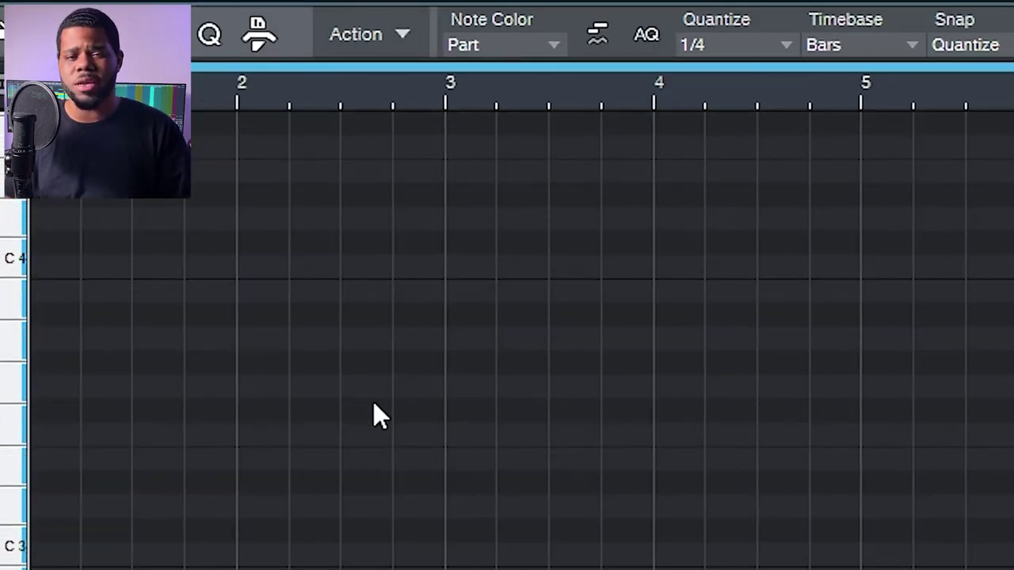
- Stop playback and scroll up the piano roll to the root-note range
{"action": "key", "text": "space"}
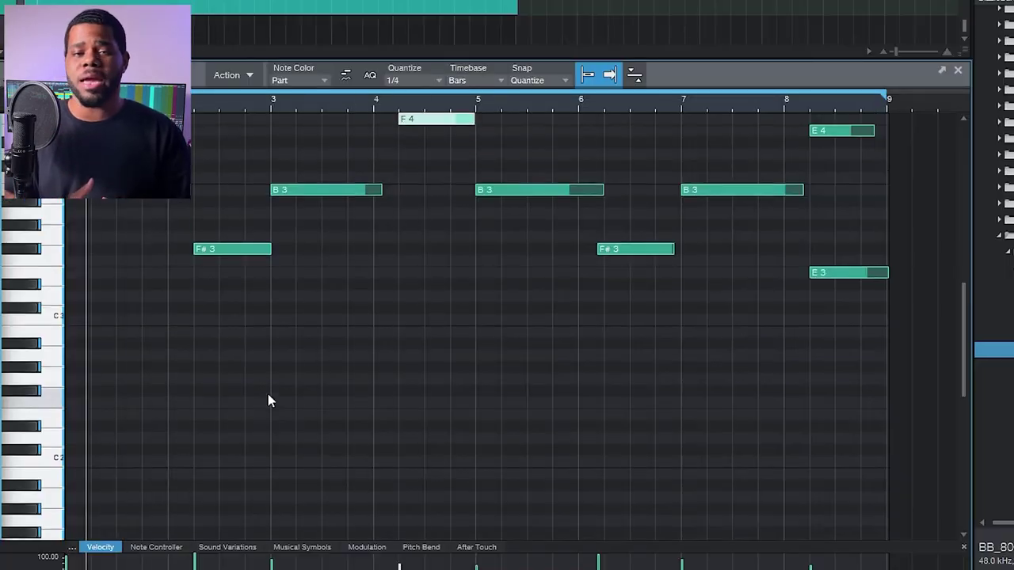
{"action": "scroll", "coordinate": [268, 397], "scroll_direction": "up", "scroll_amount": 1}
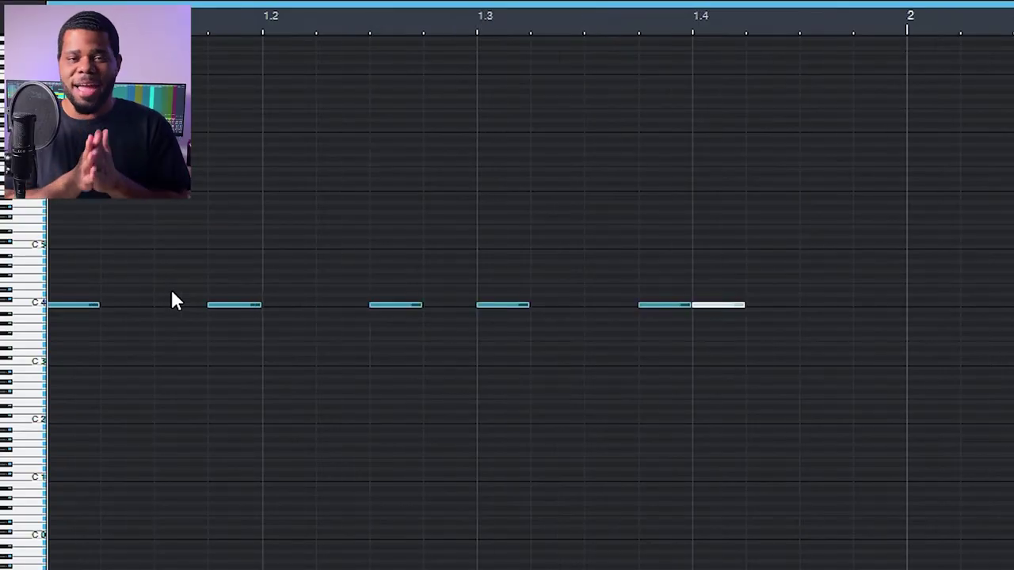
{"action": "key", "text": "Right"}
{"action": "key", "text": "Right"}
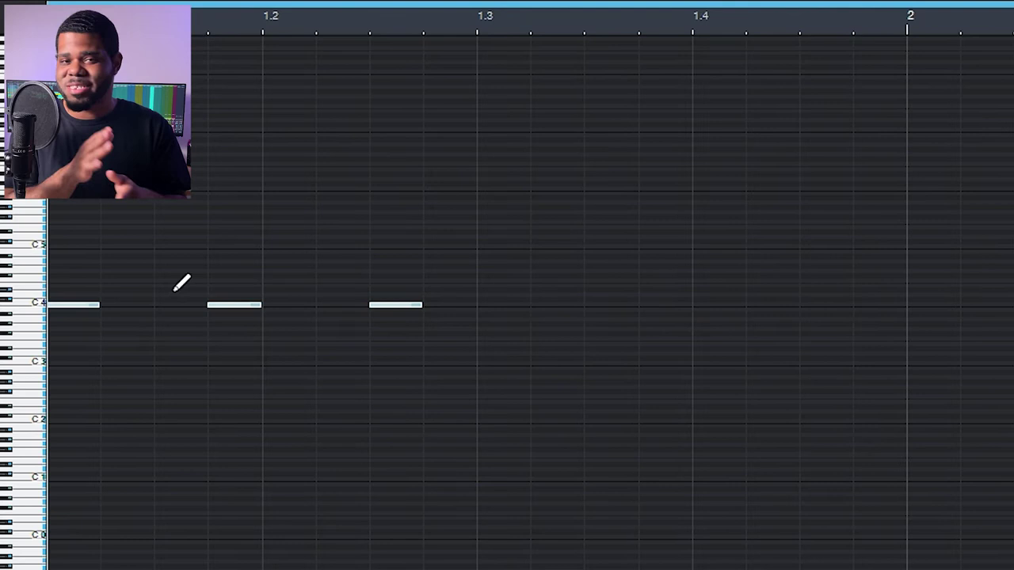
- Duplicate the C4 hi-hat note repeatedly through bar 8 and play the pattern back
{"action": "key", "text": "d"}
{"action": "key", "text": "w"}
{"action": "key", "text": "w"}
{"action": "key", "text": "d"}
{"action": "key", "text": "d"}
{"action": "key", "text": "d"}
{"action": "key", "text": "d"}
{"action": "key", "text": "d"}
{"action": "key", "text": "d"}
{"action": "key", "text": "d"}
{"action": "key", "text": "d"}
{"action": "key", "text": "d"}
{"action": "key", "text": "d"}
{"action": "key", "text": "d"}
{"action": "key", "text": "d"}
{"action": "key", "text": "d"}
{"action": "key", "text": "d"}
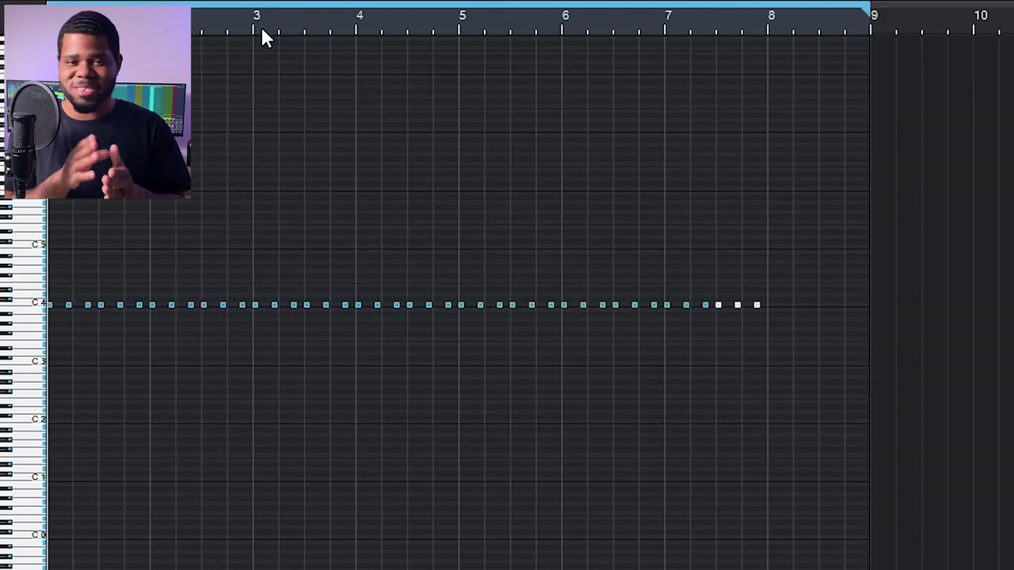
{"action": "key", "text": "space"}
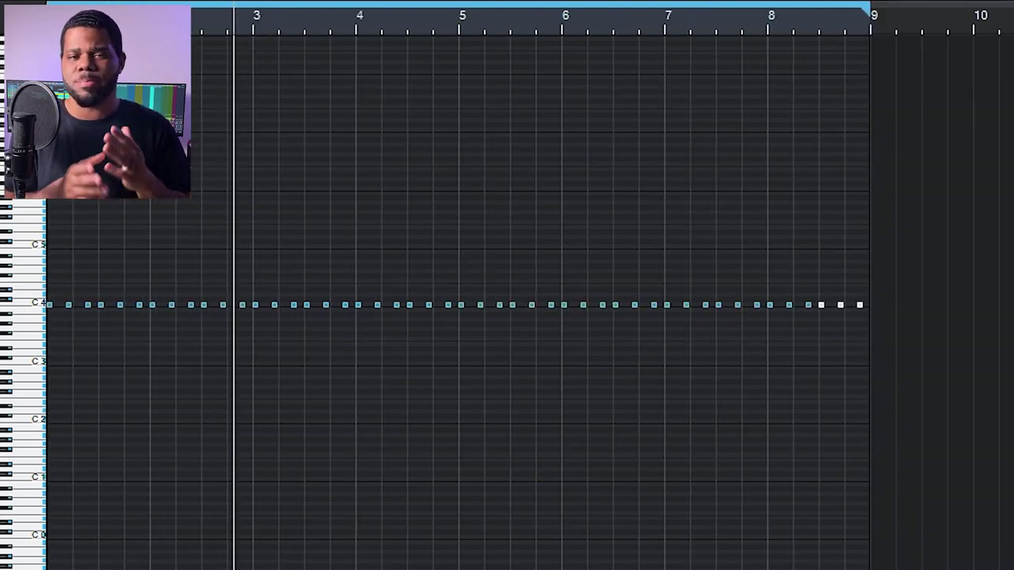
{"action": "key", "text": "e"}
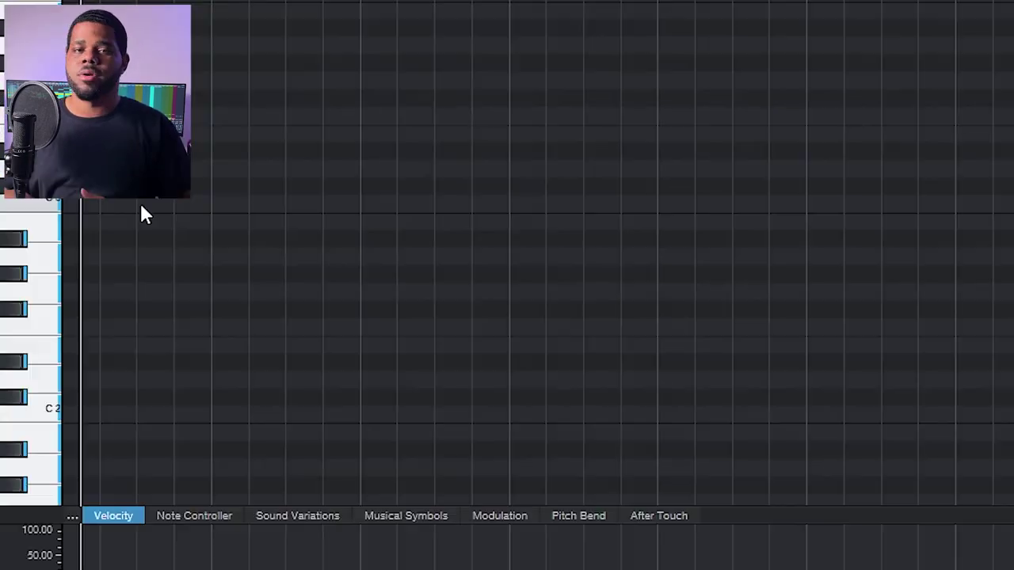
- Draw six C3 drum hits spread across the bars of the empty drum part
{"action": "left_click", "coordinate": [140, 203]}
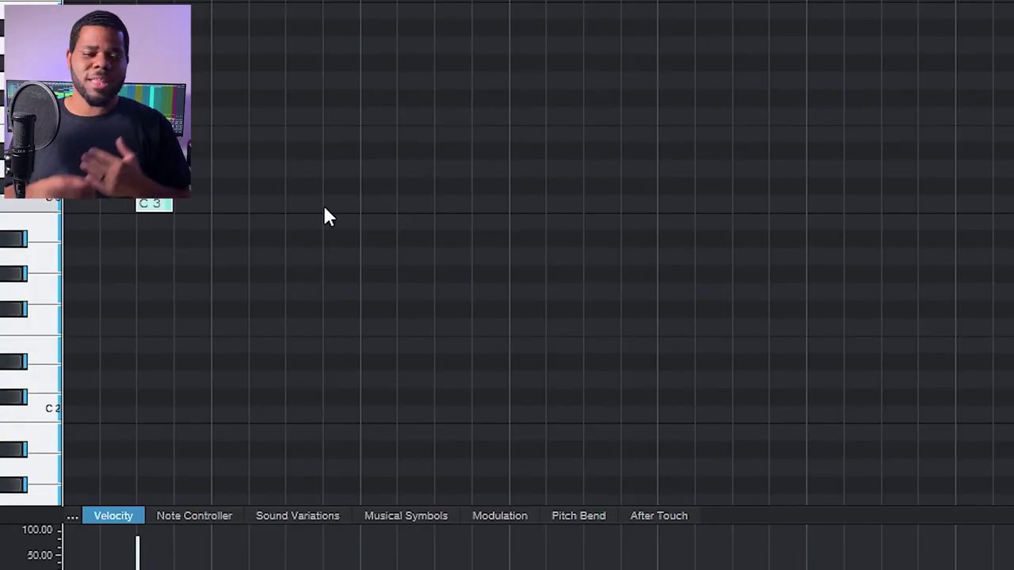
{"action": "left_click", "coordinate": [323, 205]}
{"action": "left_click", "coordinate": [436, 204]}
{"action": "left_click", "coordinate": [622, 203]}
{"action": "left_click", "coordinate": [734, 204]}
{"action": "left_click", "coordinate": [919, 203]}
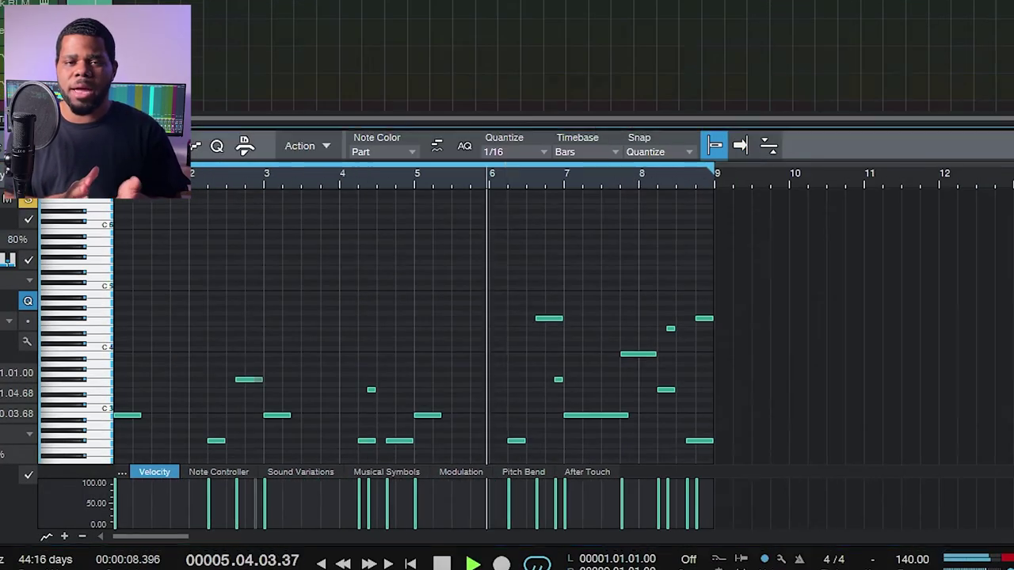
- Select all notes in the part and scroll down the piano roll
{"action": "key", "text": "ctrl+a"}
{"action": "scroll", "coordinate": [625, 317], "scroll_direction": "down", "scroll_amount": 3}
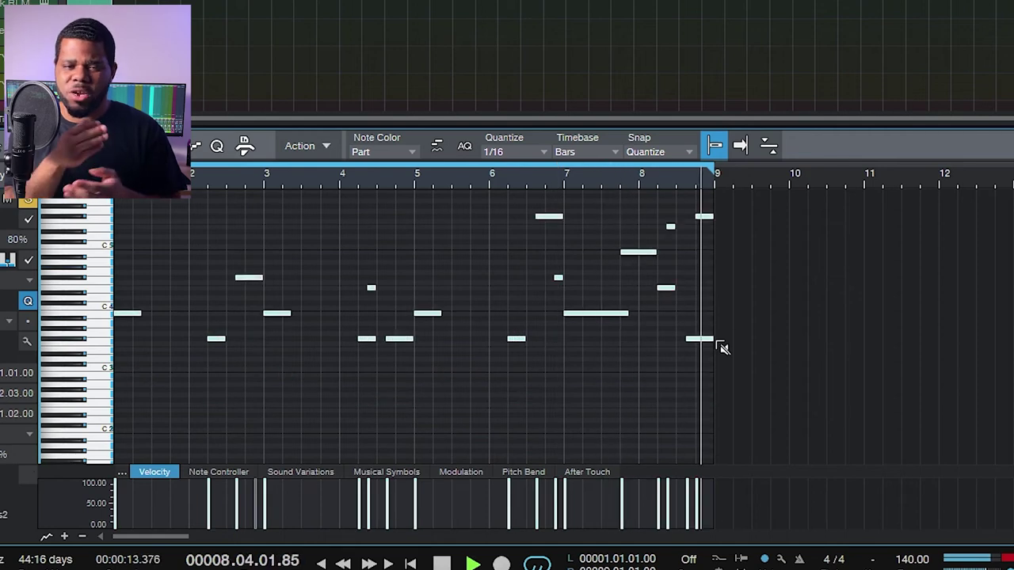